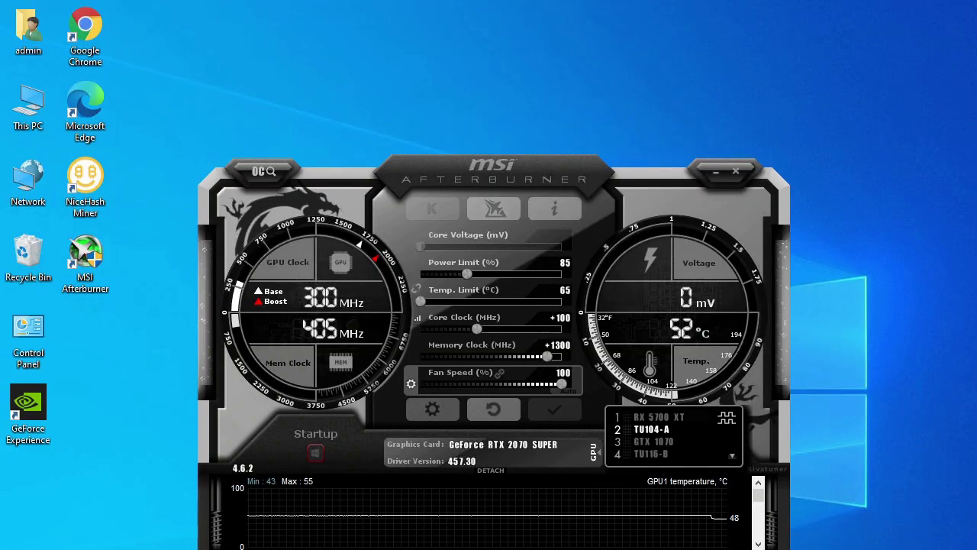
Step: Open Device Manager from This PC's properties and expand Display adapters to find the GTX 1660 SUPER
right_click(27, 112)
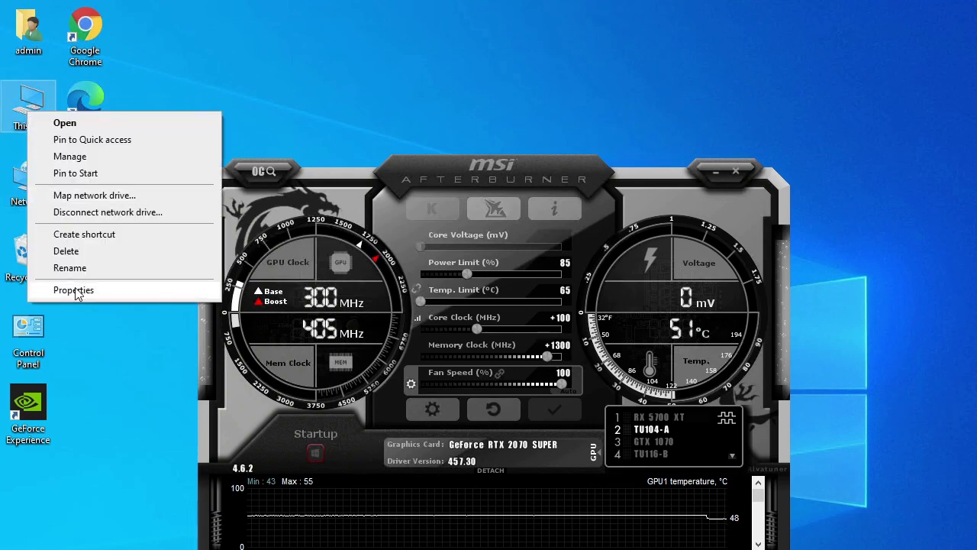
left_click(76, 288)
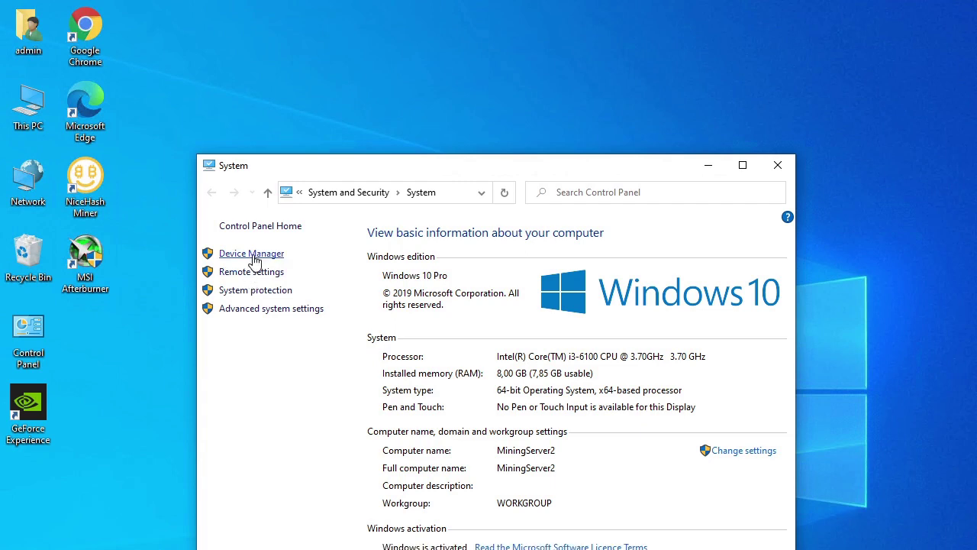
left_click(255, 261)
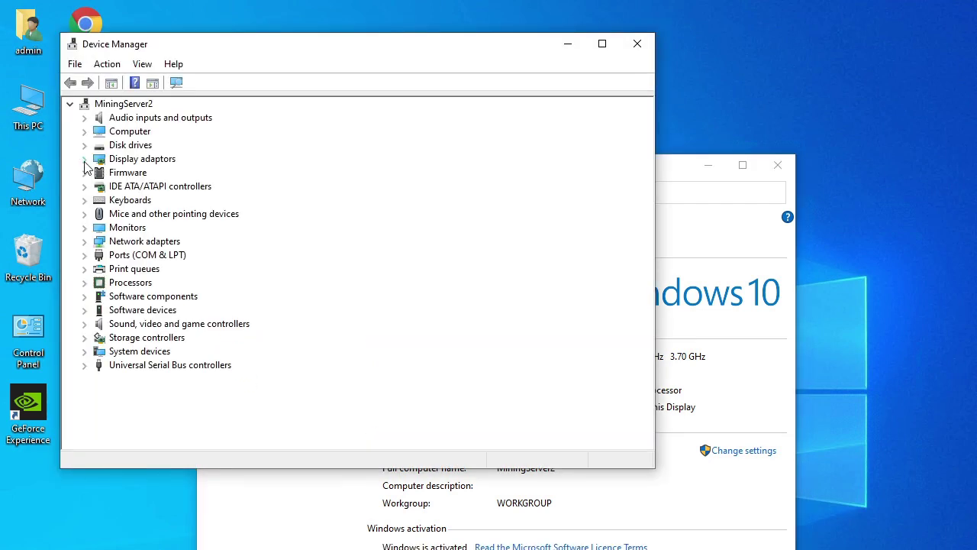
left_click(82, 160)
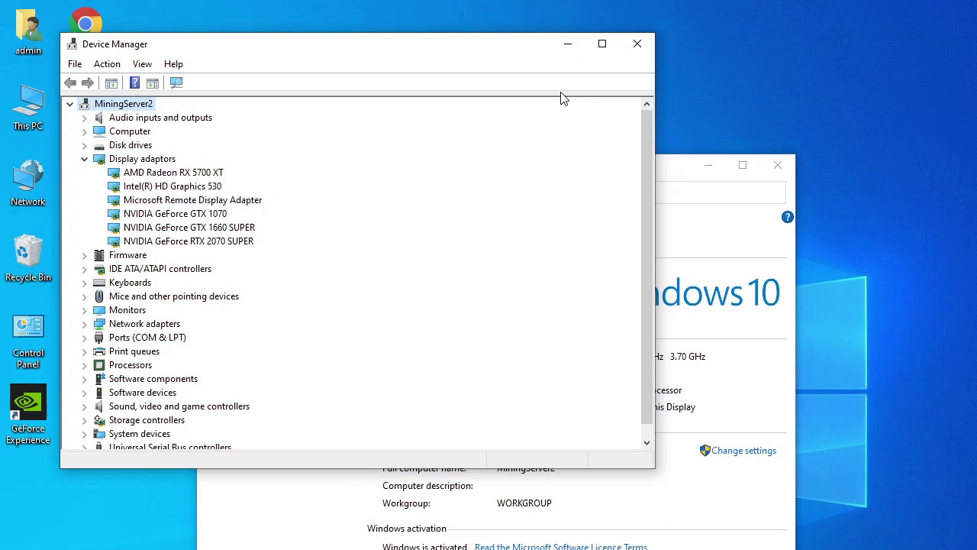
Step: Close the device list and view NiceHash Miner's Devices tab with all four GPUs mining
left_click(637, 44)
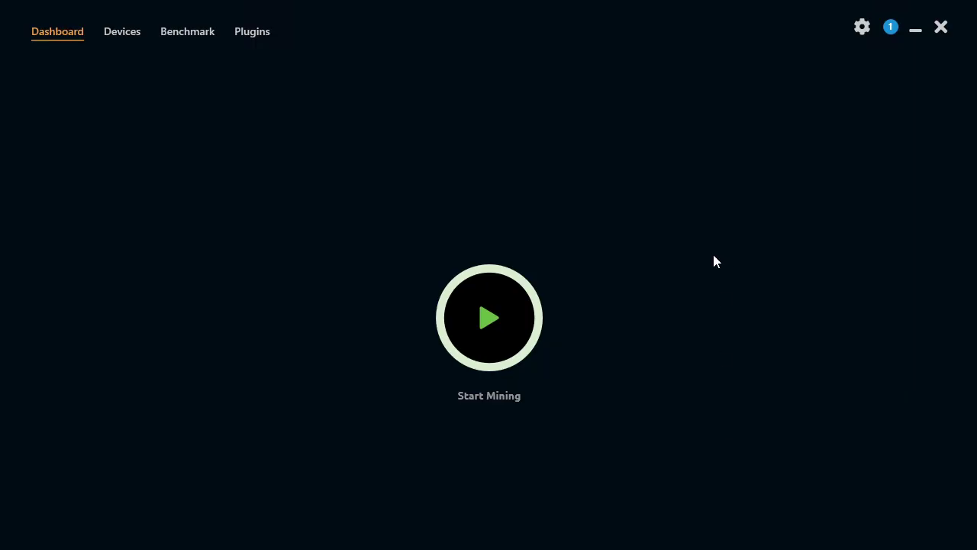
left_click(124, 32)
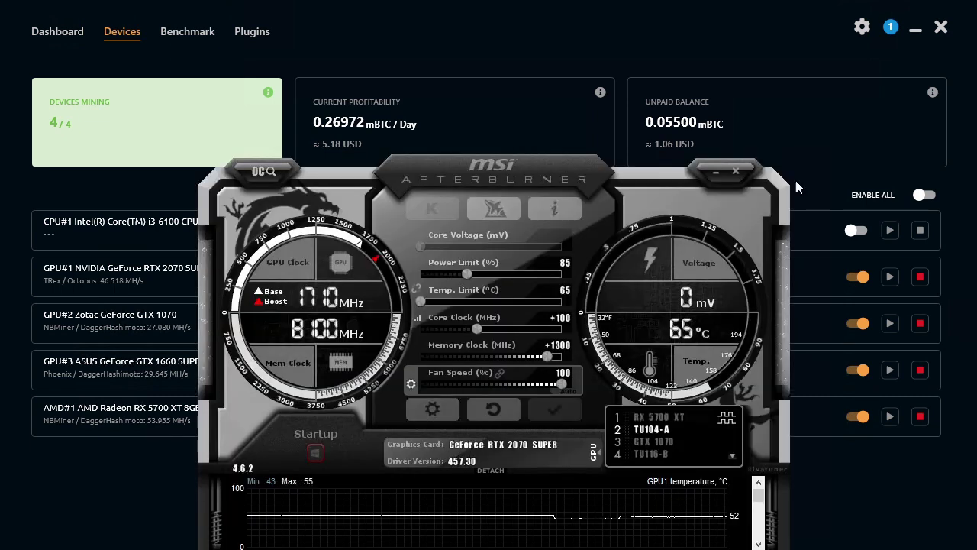
Step: Review the overclock settings of the RX 5700 XT, RTX 2070 SUPER, GTX 1070 and GTX 1660 SUPER in turn
left_click(658, 417)
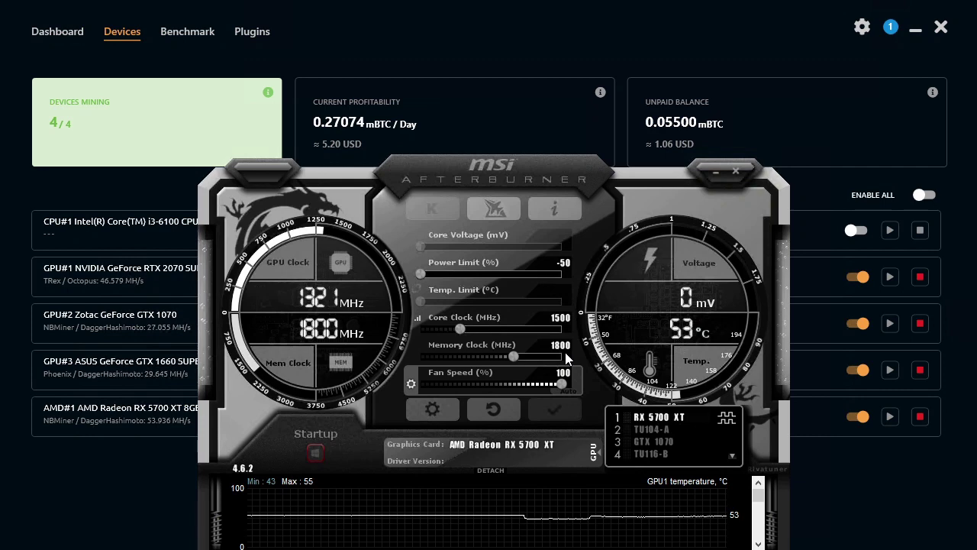
left_click(645, 428)
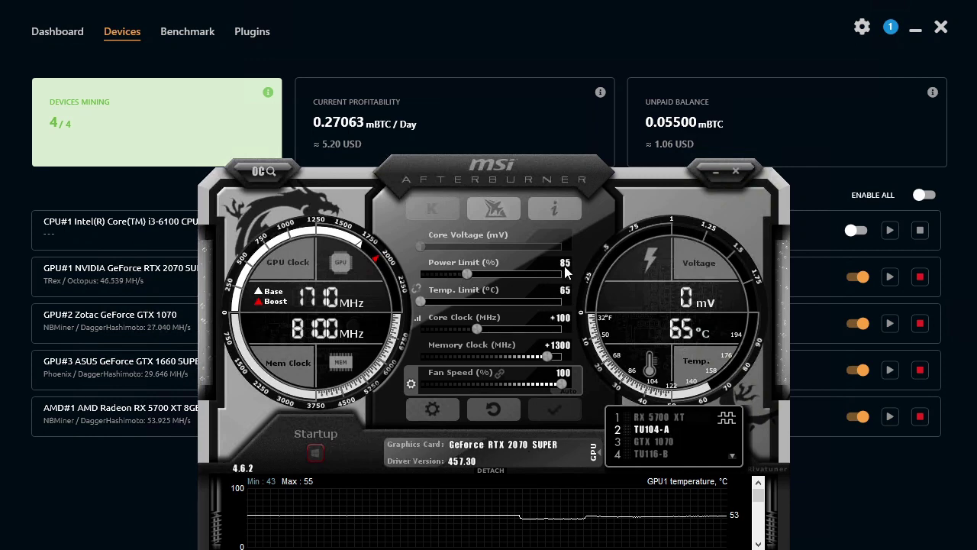
mouse_move(565, 273)
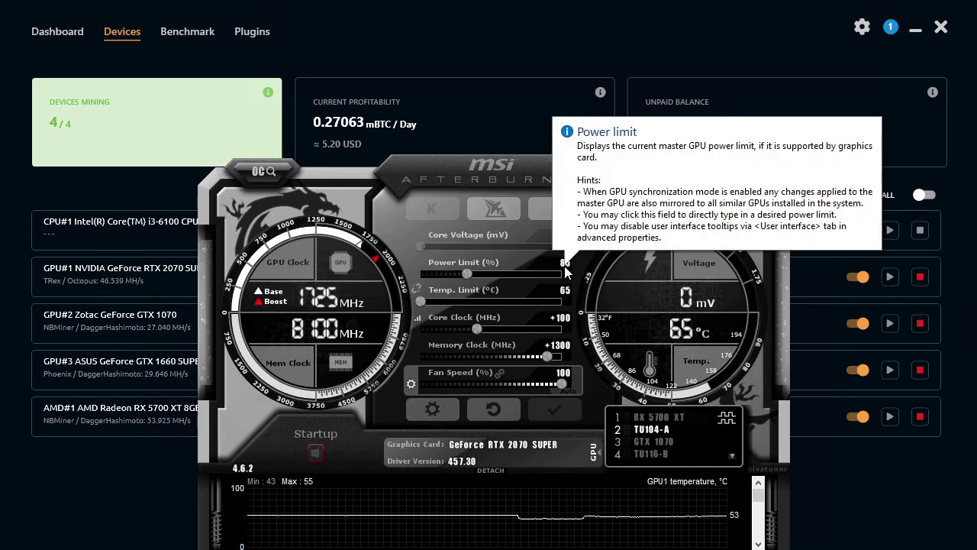
mouse_move(567, 326)
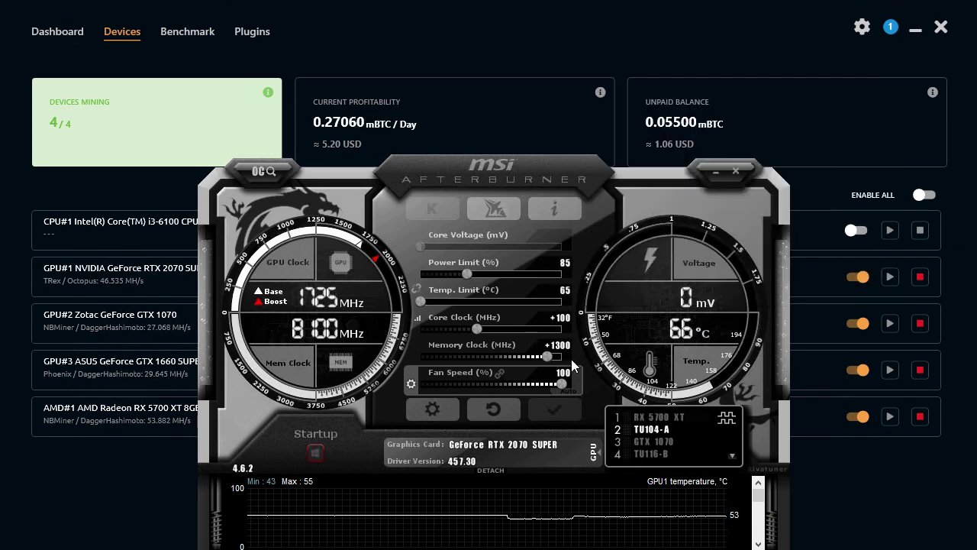
left_click(661, 441)
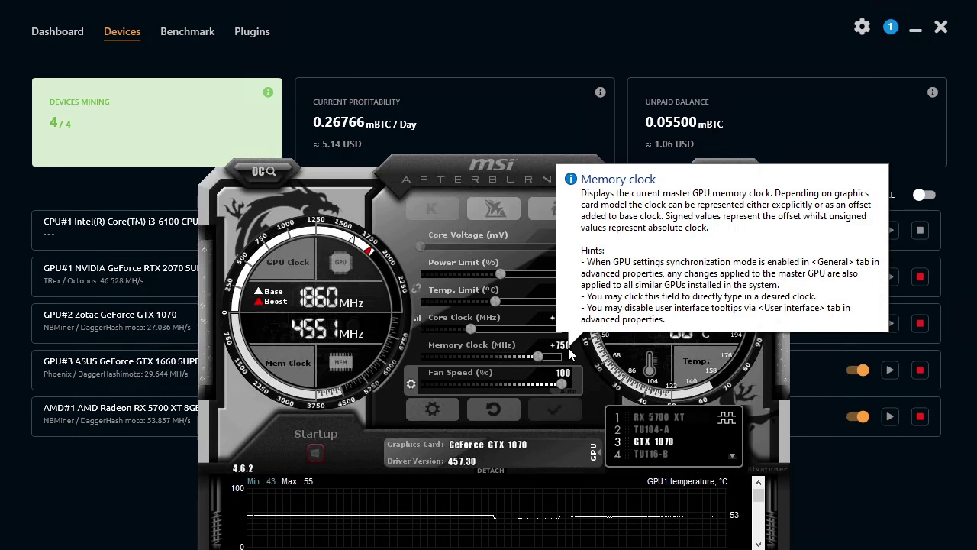
left_click(635, 453)
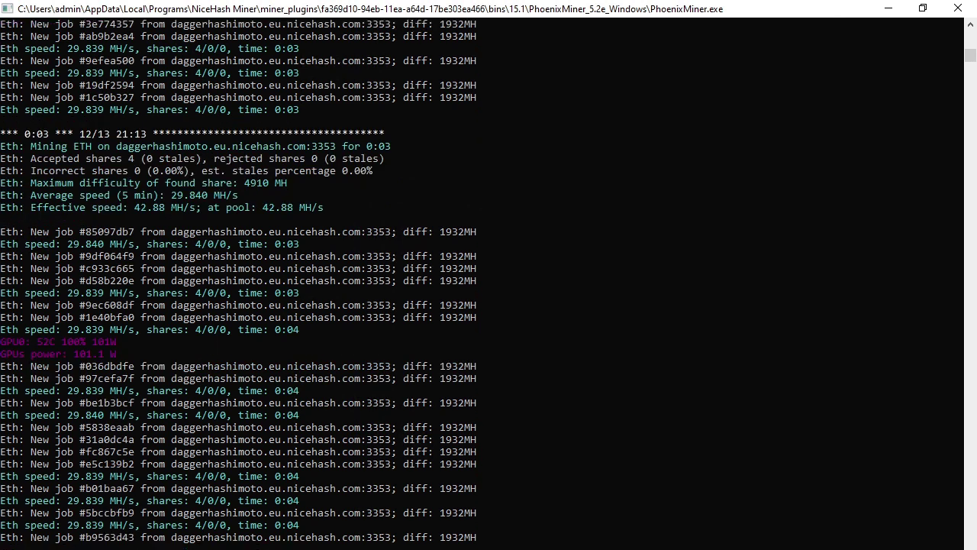
Step: Close the PhoenixMiner and T-Rex consoles and scroll through the NBMiner log
left_click(963, 12)
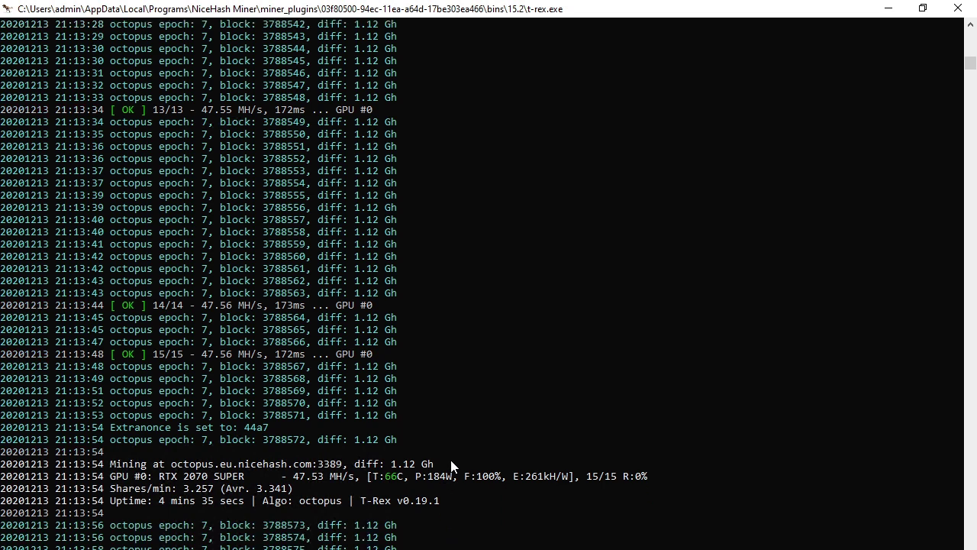
left_click(958, 7)
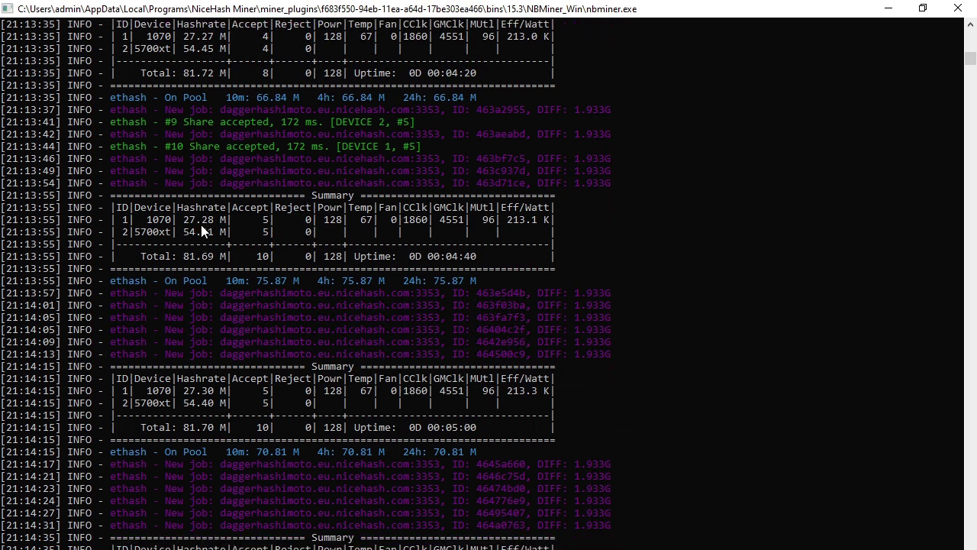
scroll(201, 225, "down", 3)
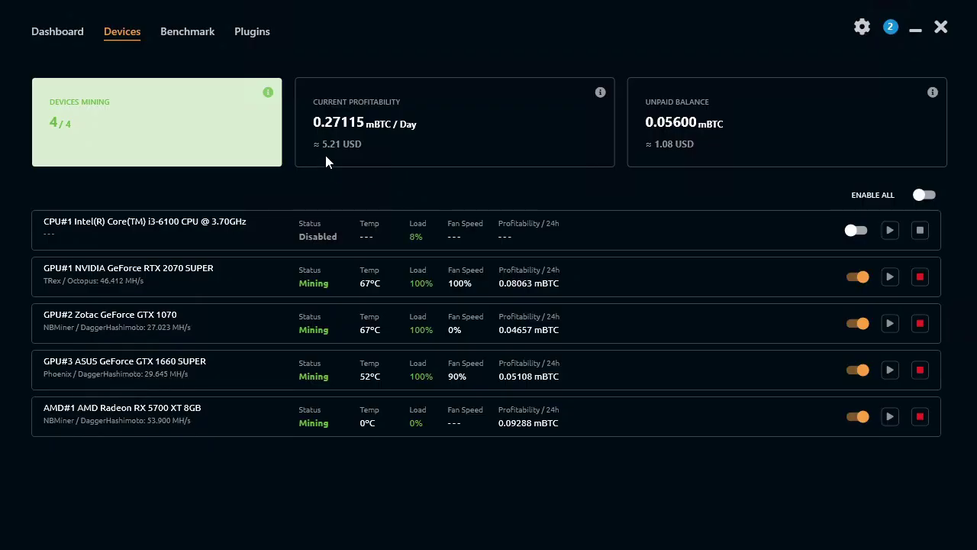
Step: Compare per-card 24h profitability, then stop the RTX 2070 SUPER, GTX 1660 SUPER and RX 5700 XT
mouse_move(327, 148)
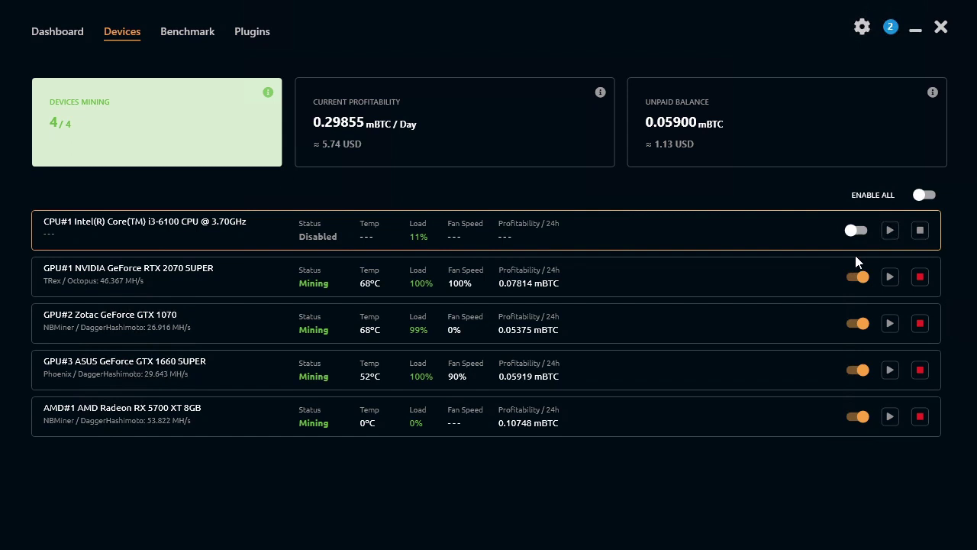
left_click(857, 279)
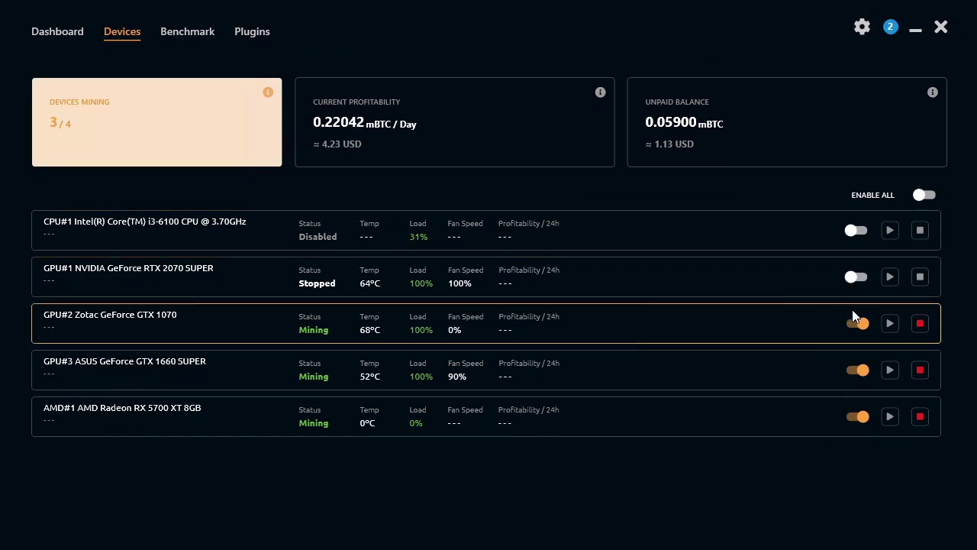
left_click(855, 371)
left_click(857, 419)
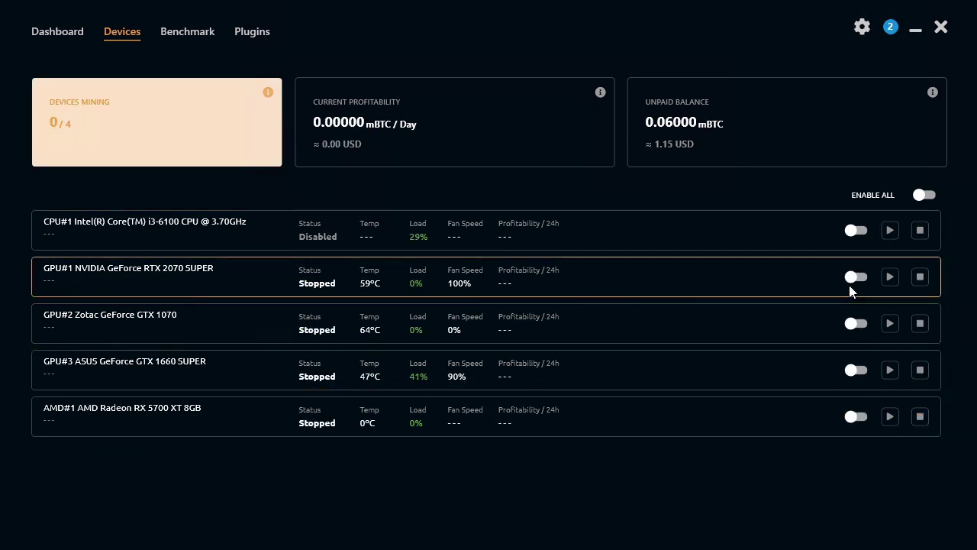
Step: Start the RTX 2070 SUPER mining alone and minimize its Phoenix Miner console
left_click(891, 276)
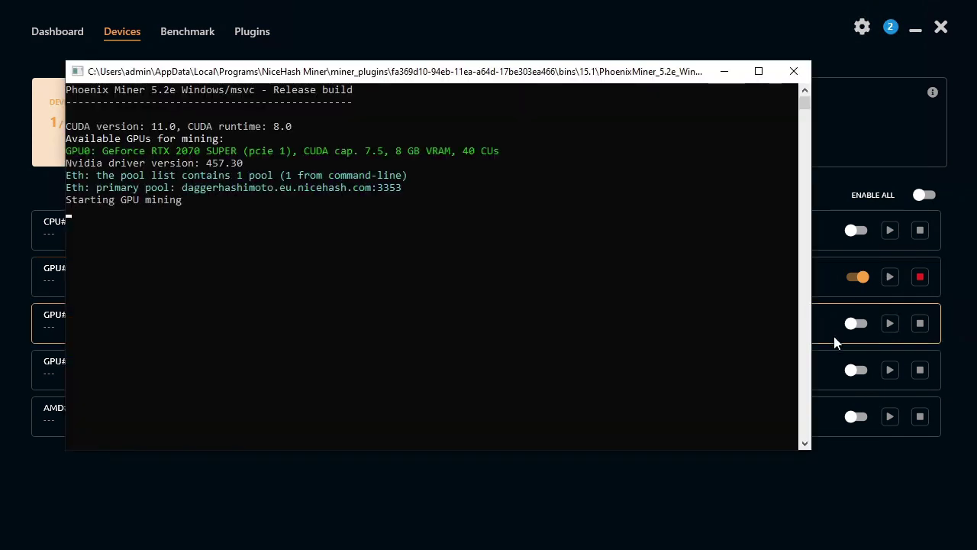
left_click(722, 71)
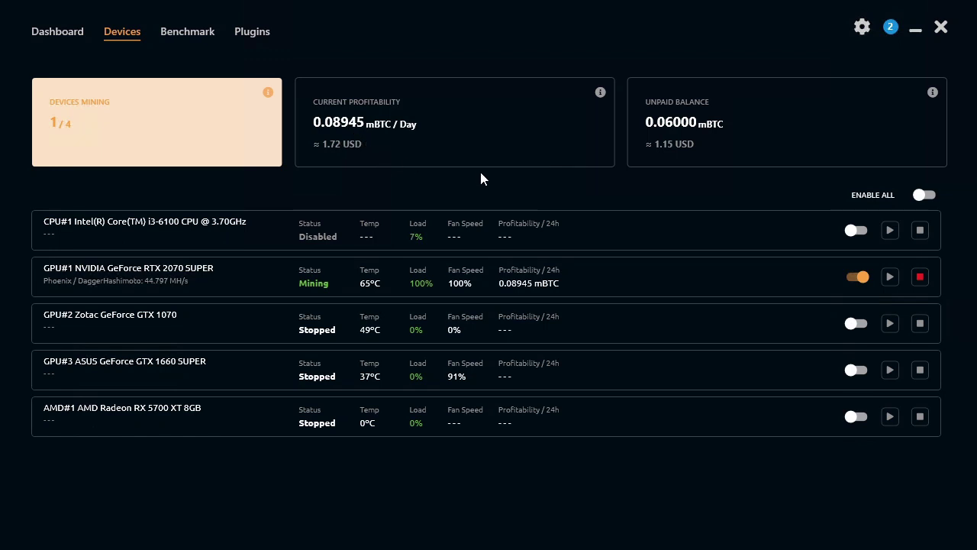
Step: Stop the RTX 2070 SUPER, then enable and start the Zotac GTX 1070 alone, earning about 0.0559 mBTC/day
left_click(856, 278)
left_click(850, 321)
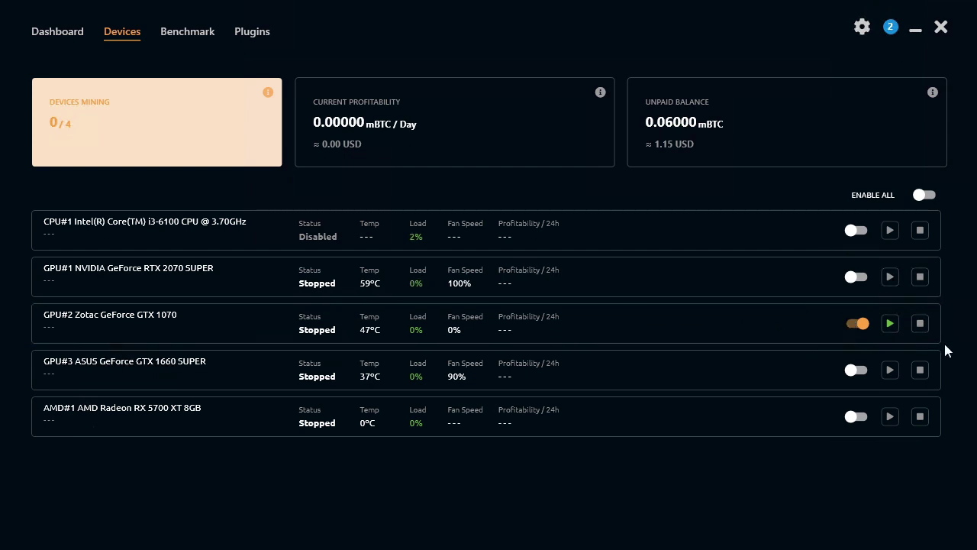
left_click(890, 323)
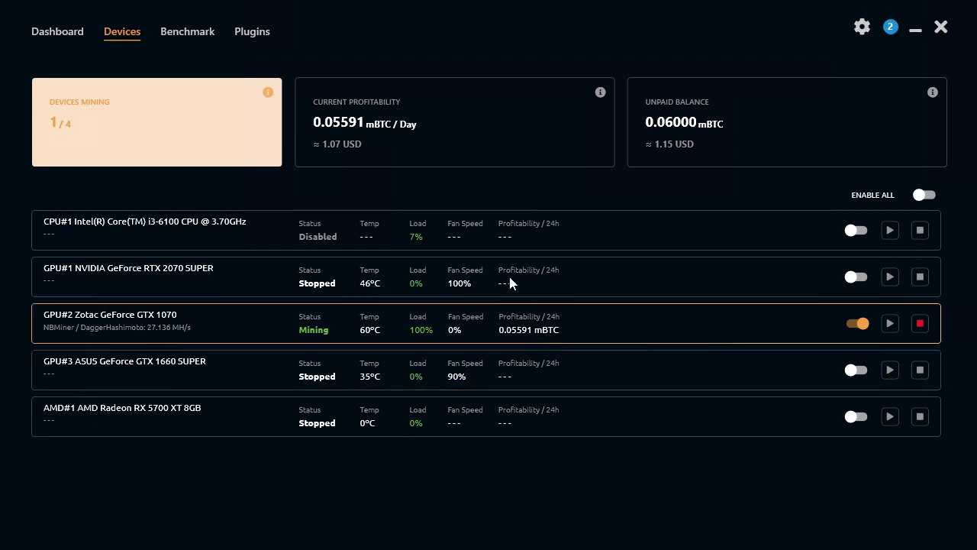
mouse_move(345, 136)
Step: Disable the GTX 1070, then enable and start the GTX 1660 SUPER on its own at about 29.64 MH/s
left_click(857, 323)
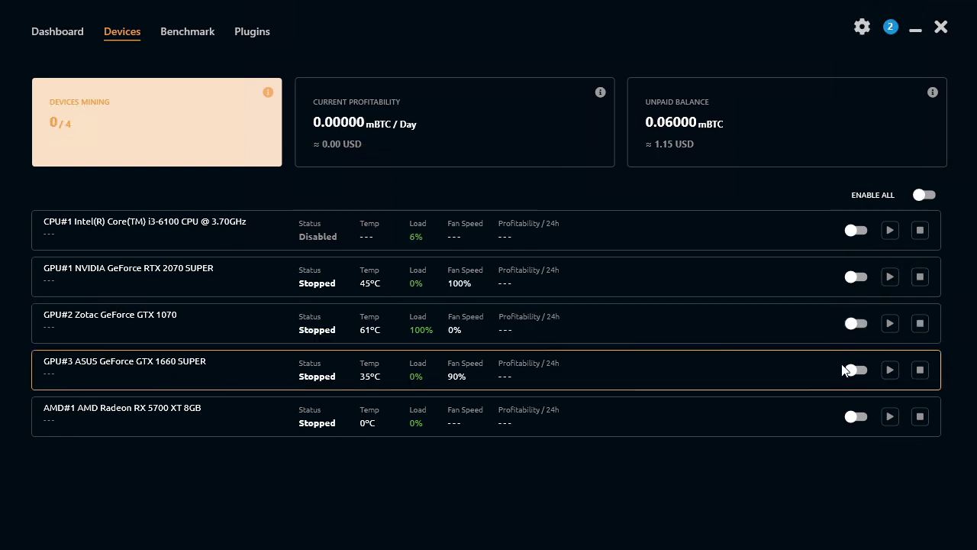
left_click(856, 370)
left_click(891, 370)
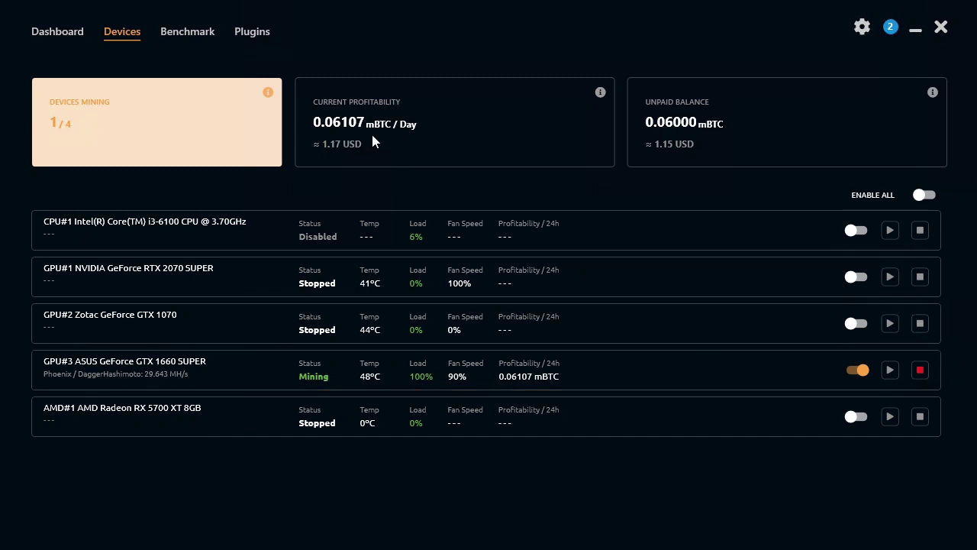
mouse_move(339, 152)
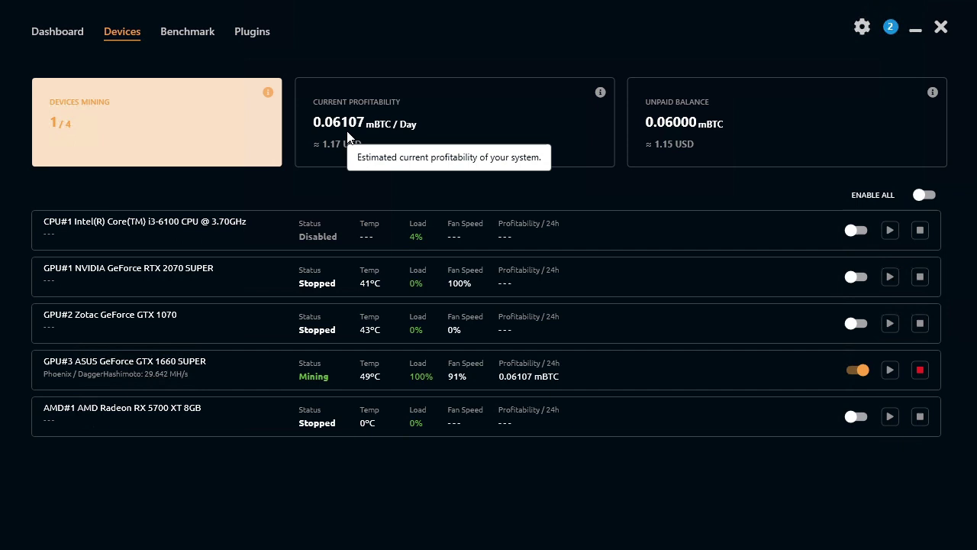
Step: Disable the GTX 1660 SUPER, then enable and start the RX 5700 XT mining alone
left_click(854, 369)
left_click(853, 417)
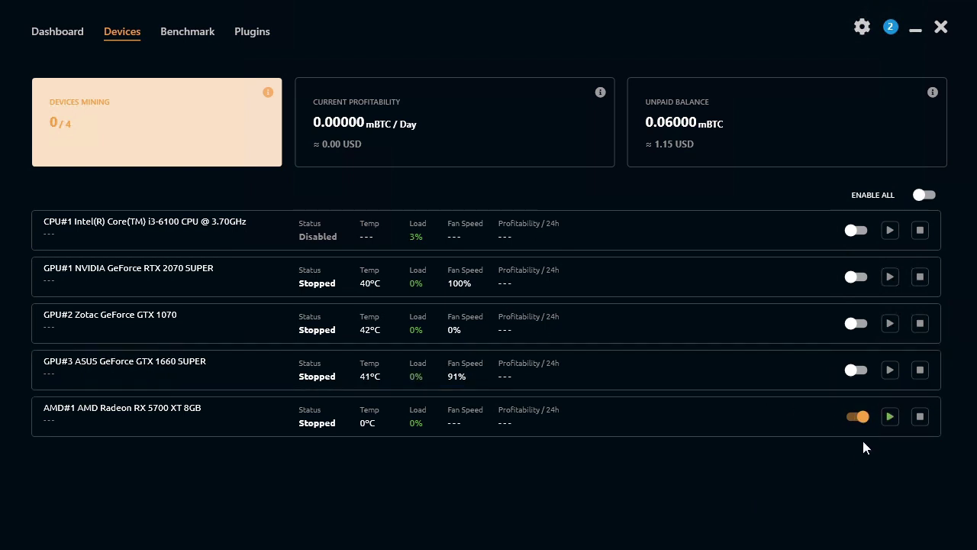
left_click(890, 416)
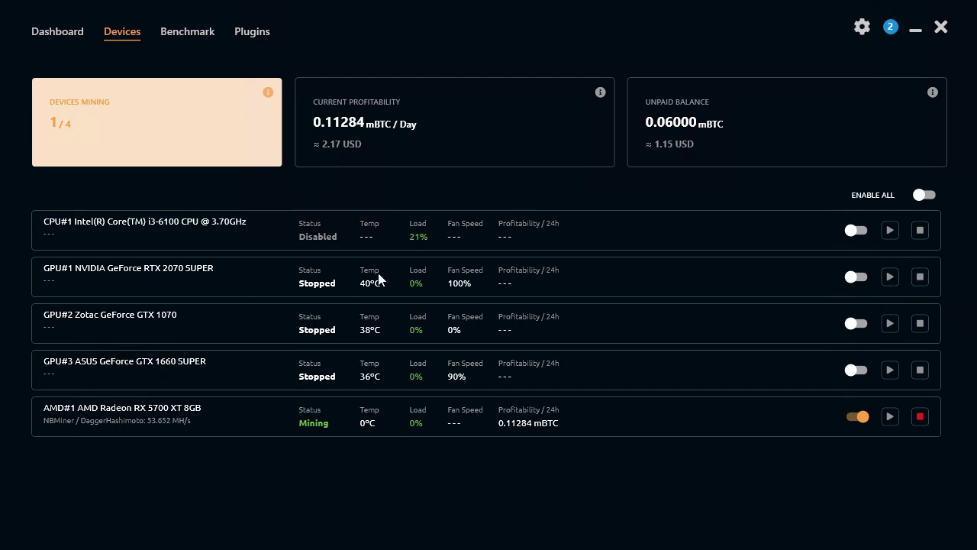
mouse_move(356, 128)
Step: Re-enable the RTX 2070 SUPER, GTX 1070 and GTX 1660 SUPER, and start the GTX 1070 and GTX 1660 SUPER mining
left_click(856, 277)
left_click(856, 369)
left_click(856, 323)
left_click(889, 324)
left_click(886, 370)
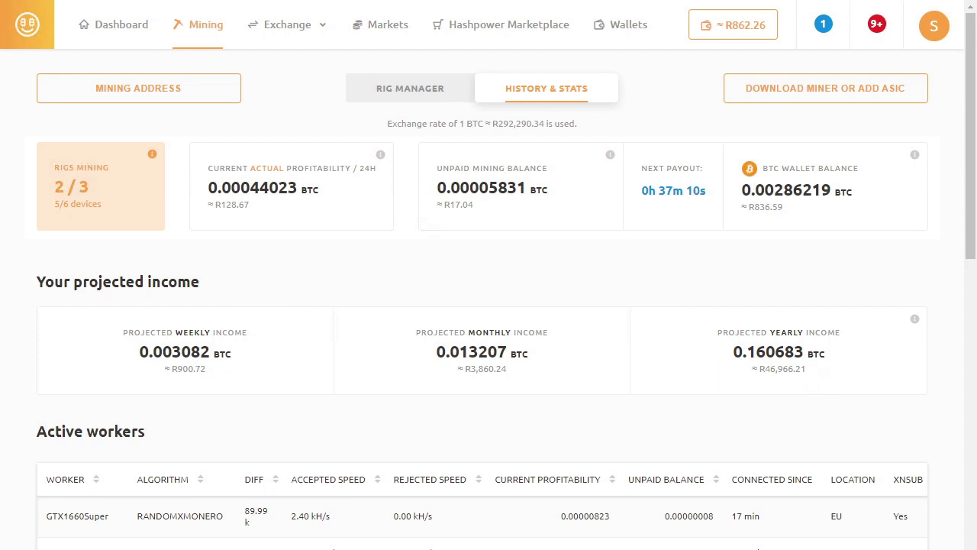
Step: Highlight the projected yearly and monthly income figures, then scroll down to the All Algorithms stats chart
left_click_drag(732, 357, 765, 353)
left_click(753, 350)
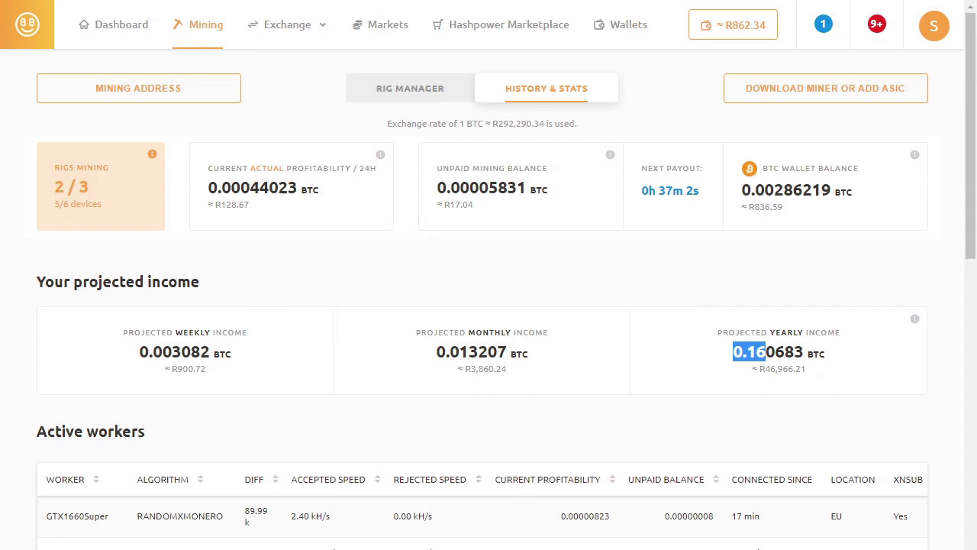
left_click_drag(437, 352, 478, 352)
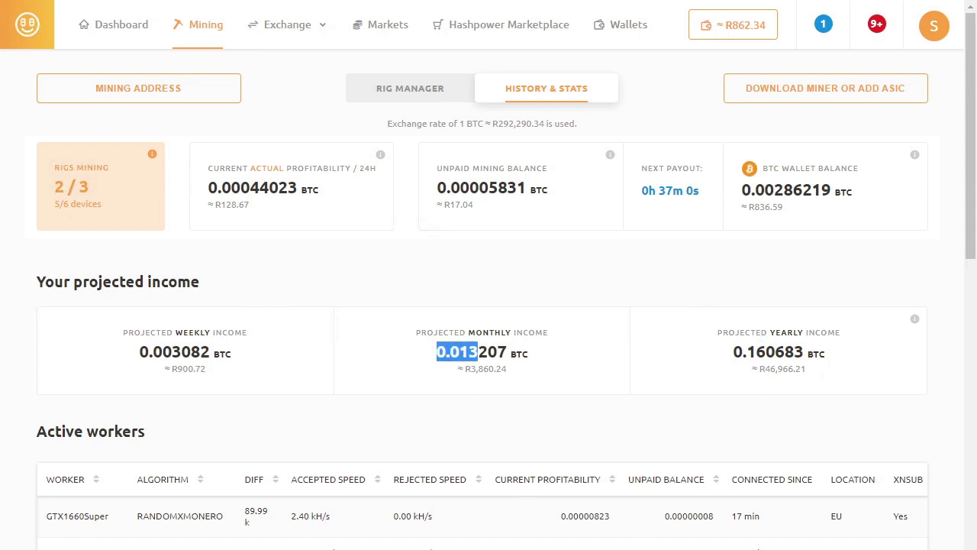
scroll(480, 357, "down", 6)
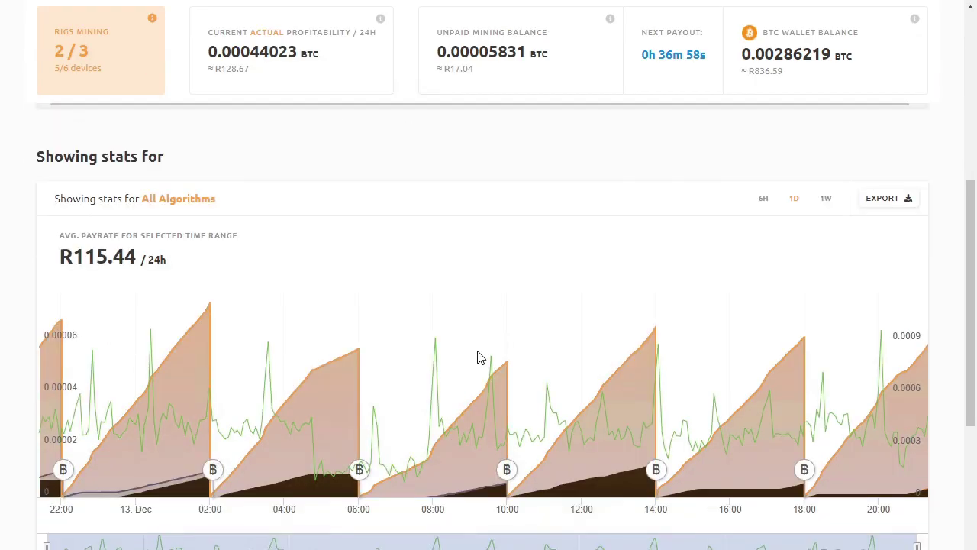
Step: Switch the payrate chart to the 1W range and scroll through the Last mining payments list
left_click(827, 204)
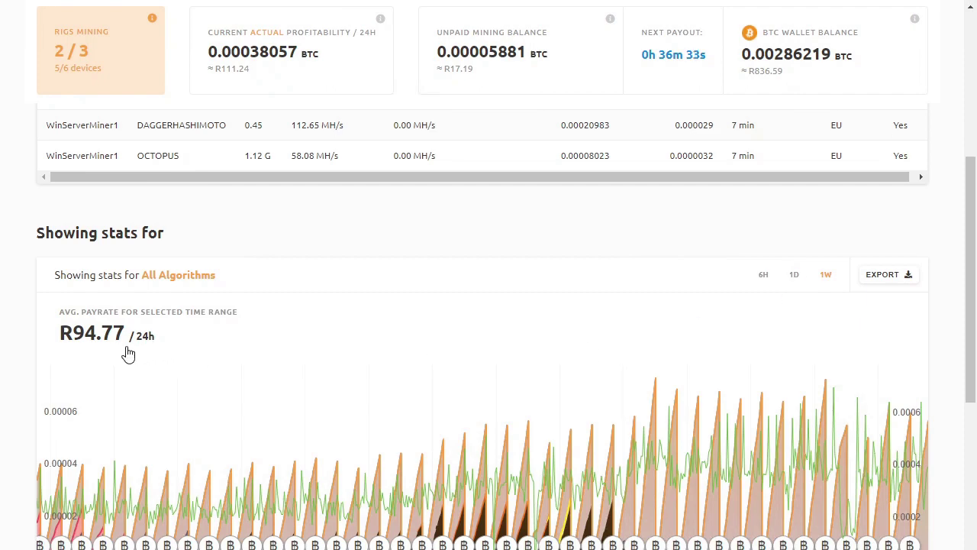
scroll(578, 400, "down", 4)
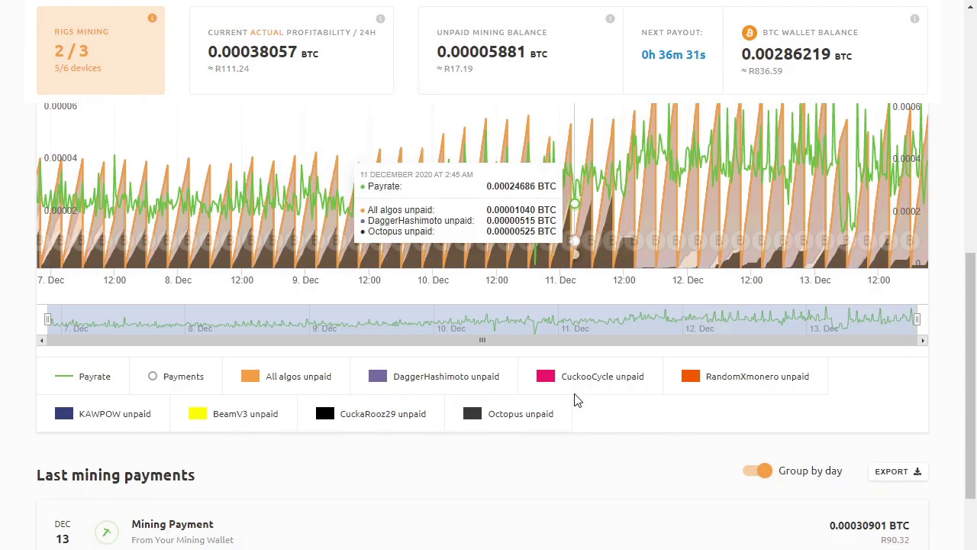
scroll(576, 400, "down", 4)
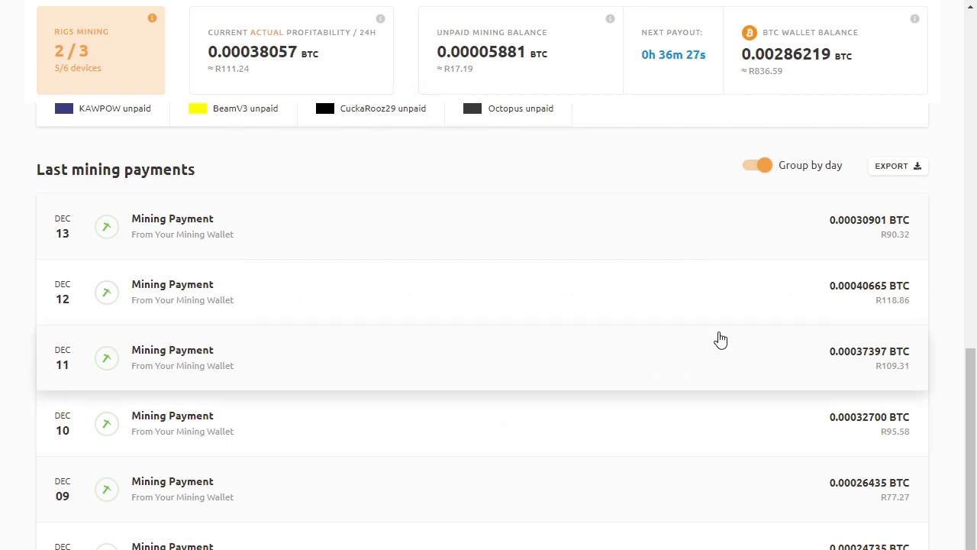
scroll(724, 338, "down", 1)
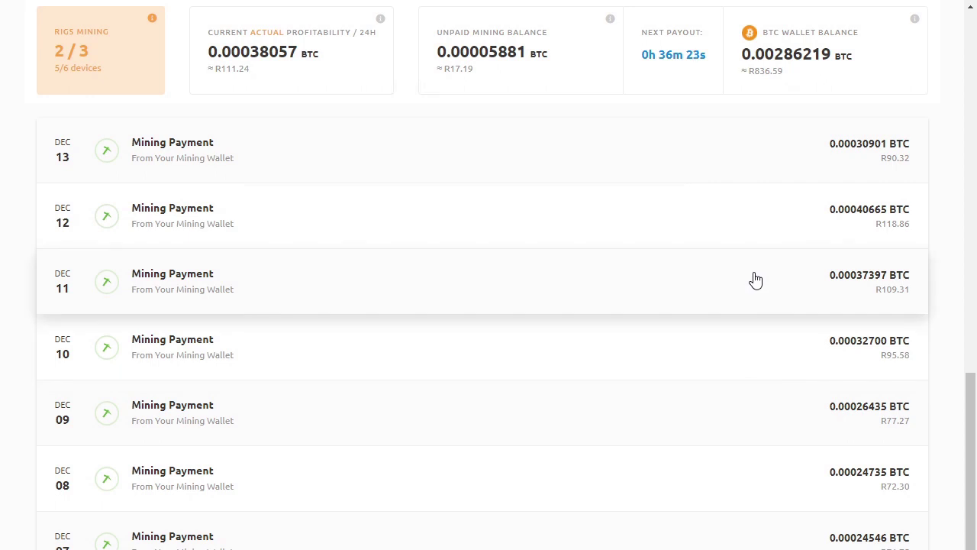
scroll(832, 283, "up", 1)
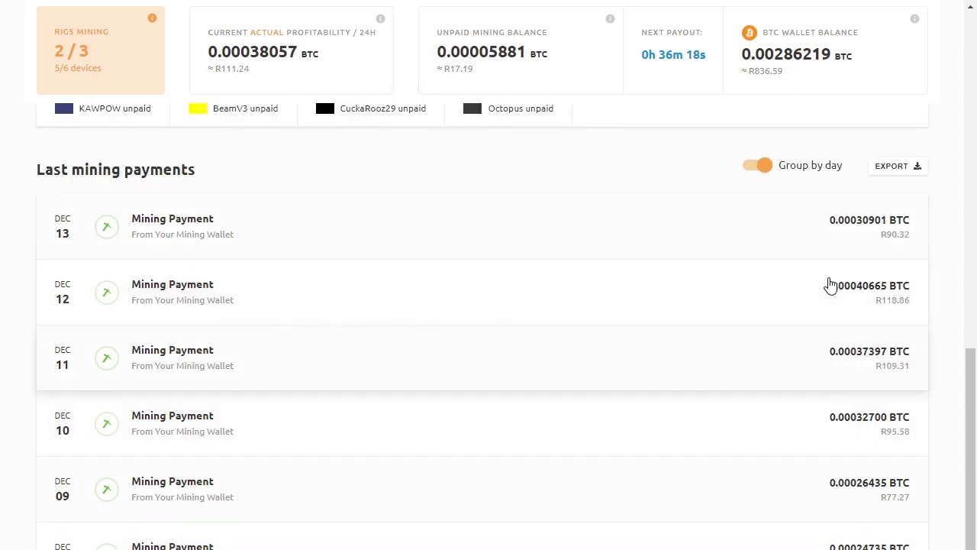
scroll(830, 285, "up", 2)
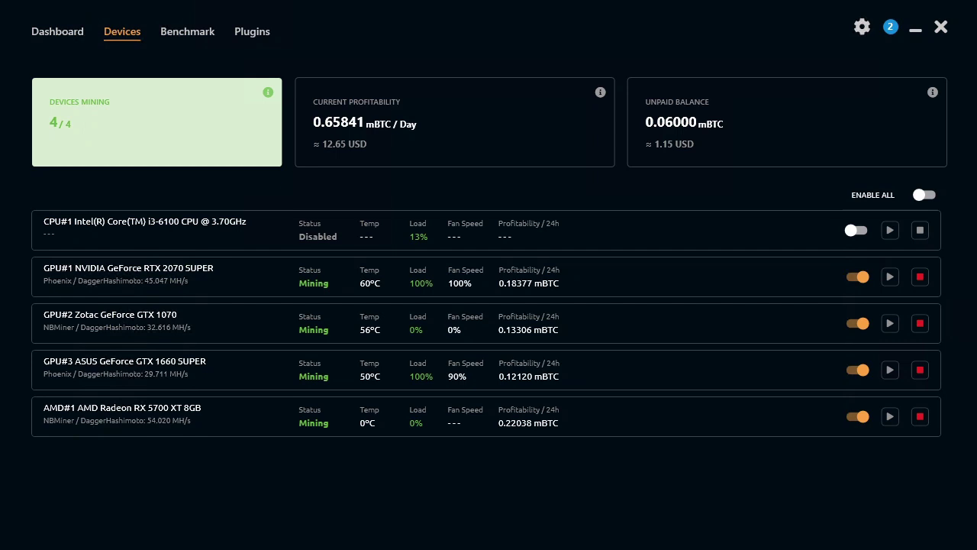